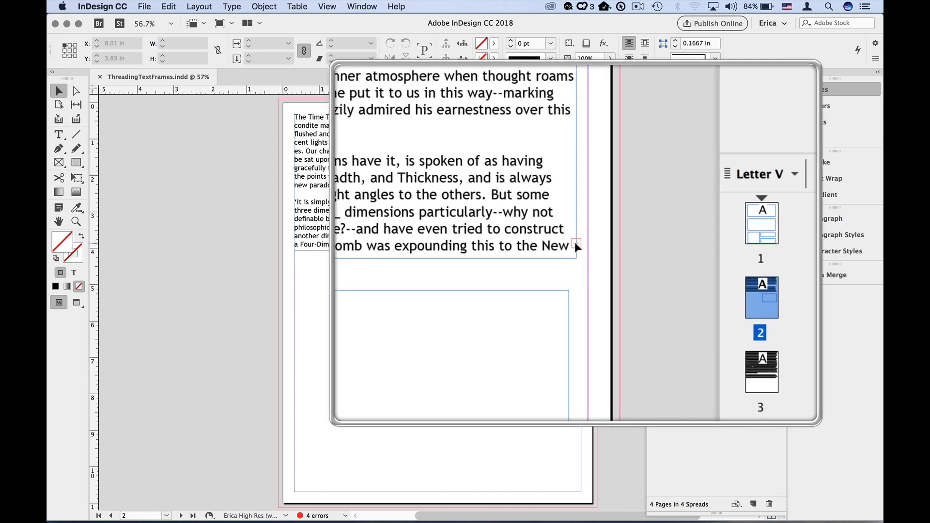
Thread the top frame's overflow into a new lower-left frame, then on into the empty right frame
{"action": "left_click", "coordinate": [575, 246]}
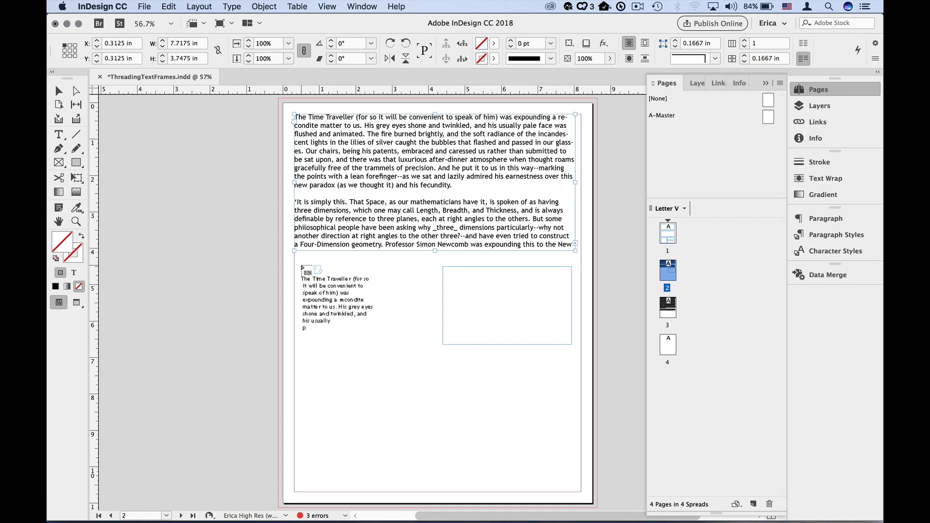
{"action": "left_click_drag", "start_coordinate": [302, 268], "coordinate": [435, 483]}
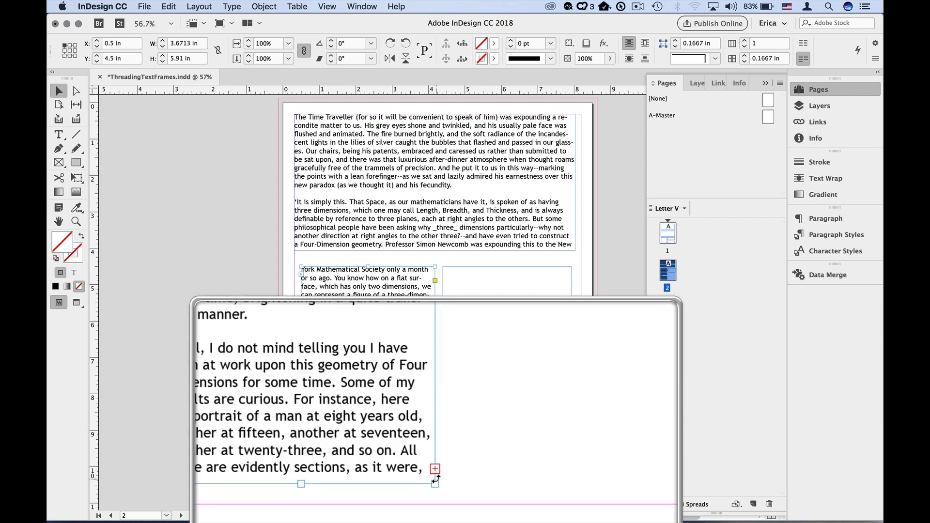
{"action": "left_click", "coordinate": [436, 476]}
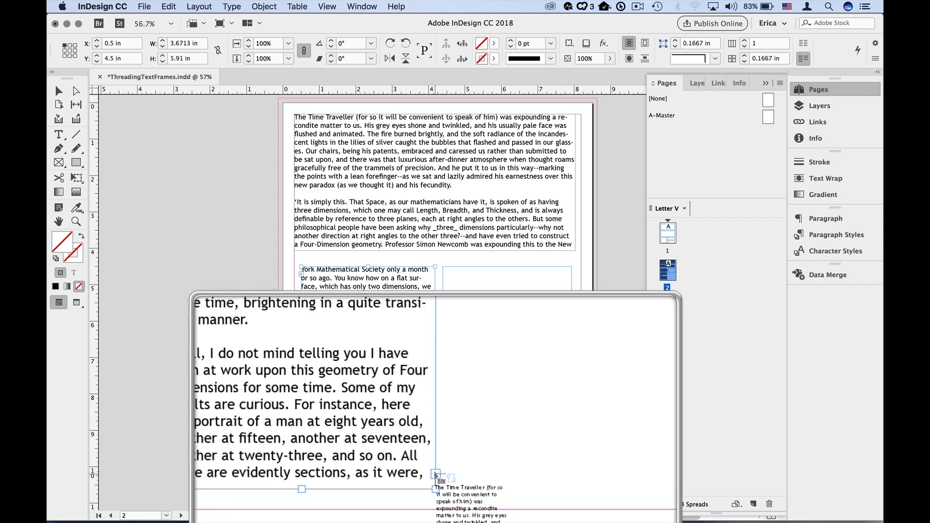
{"action": "left_click", "coordinate": [487, 336]}
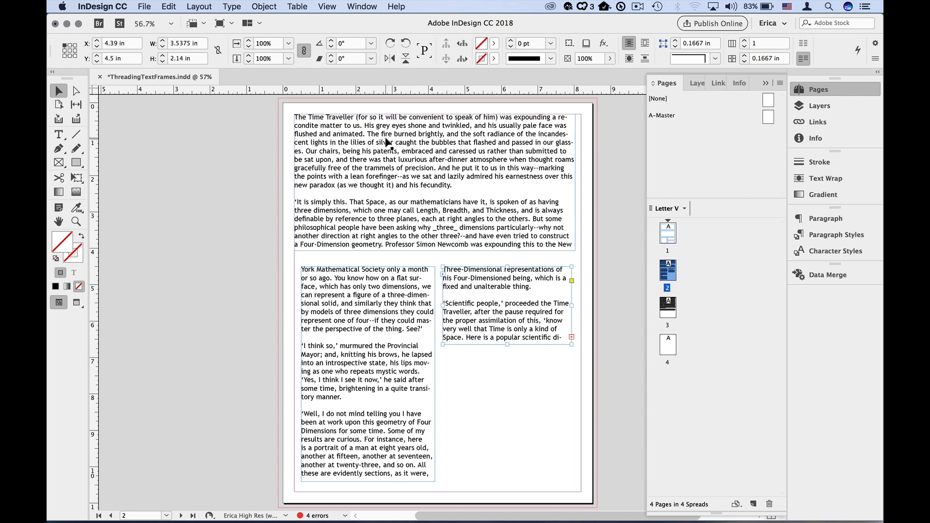
Turn on View > Extras > Show Text Threads and select the top frame to reveal its thread links
{"action": "left_click", "coordinate": [326, 6]}
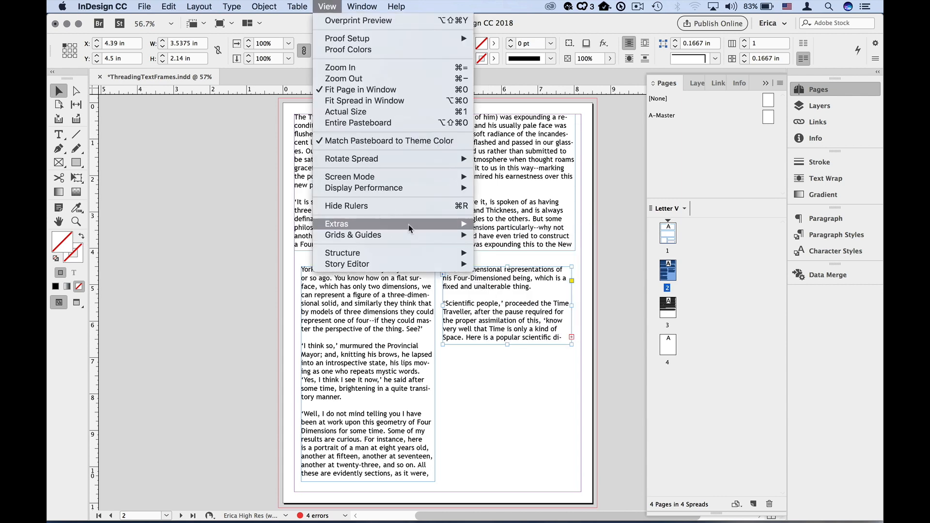
{"action": "mouse_move", "coordinate": [393, 224]}
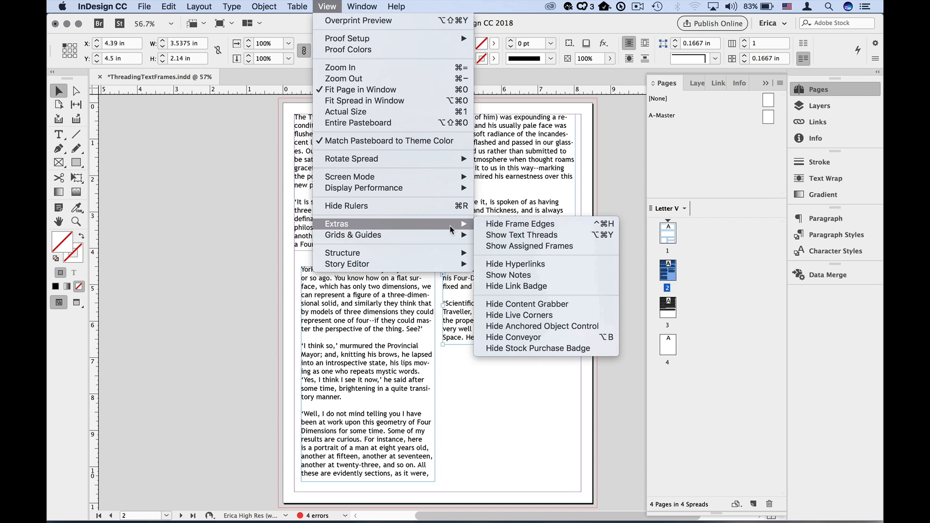
{"action": "left_click", "coordinate": [522, 235]}
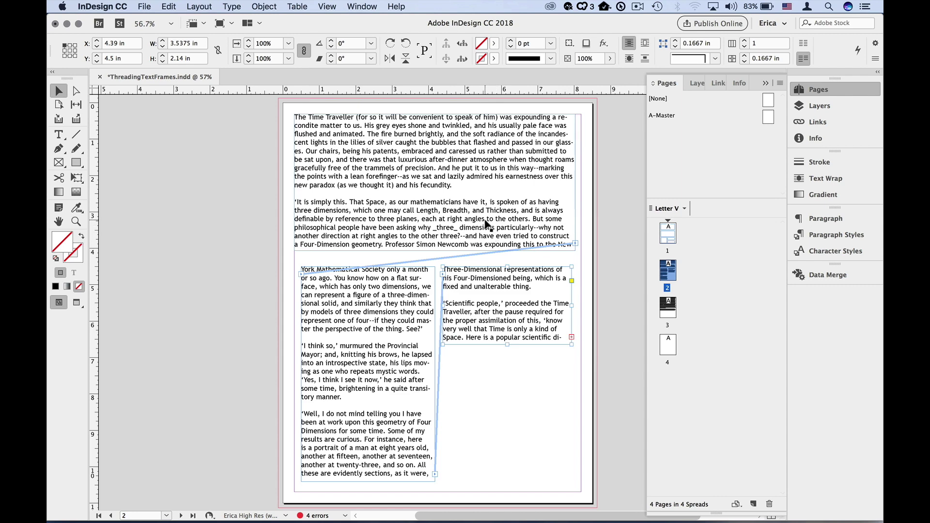
{"action": "left_click", "coordinate": [486, 225]}
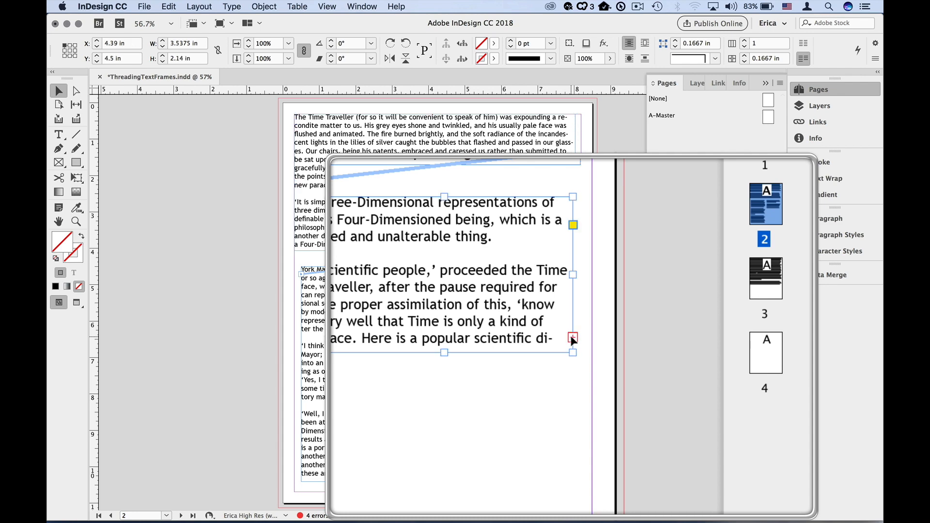
Continue the right frame's overflow into a new frame drawn beneath it, then go to page 3
{"action": "left_click", "coordinate": [572, 340]}
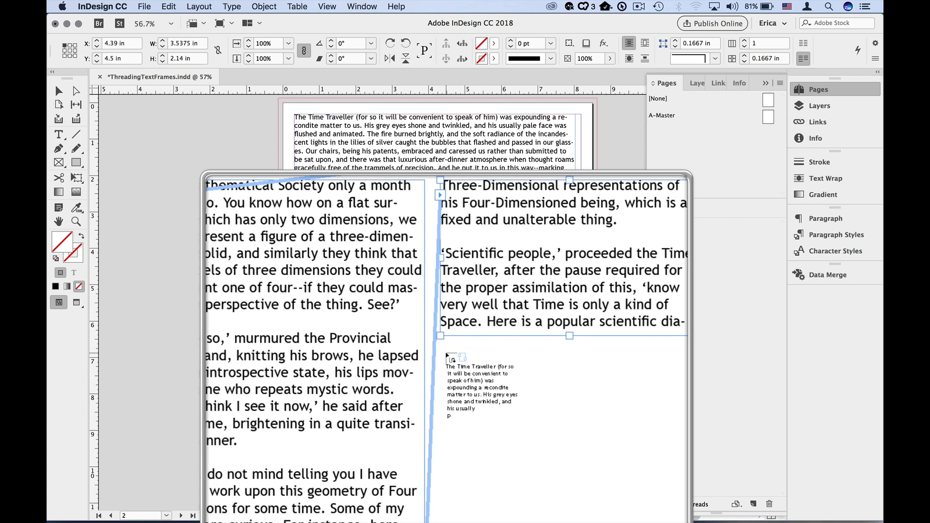
{"action": "left_click_drag", "start_coordinate": [447, 356], "coordinate": [554, 430]}
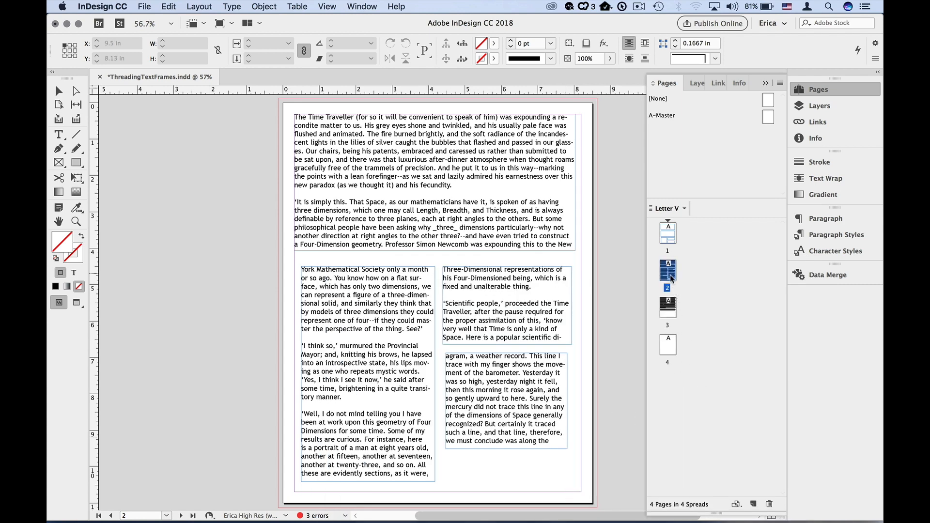
{"action": "double_click", "coordinate": [667, 306]}
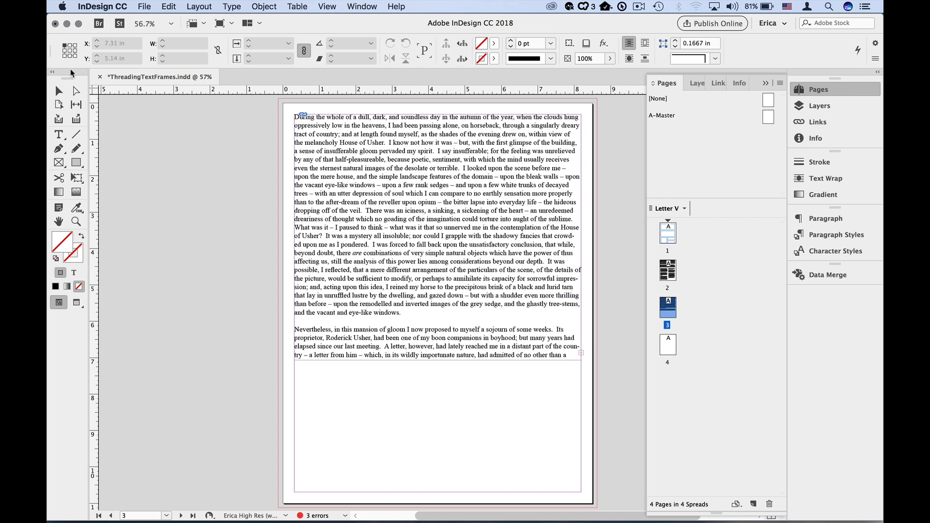
Shift-click autoflow the page 3 frame's overflow so pages are added, reaching 15 pages
{"action": "left_click", "coordinate": [60, 90]}
{"action": "left_click", "coordinate": [379, 233]}
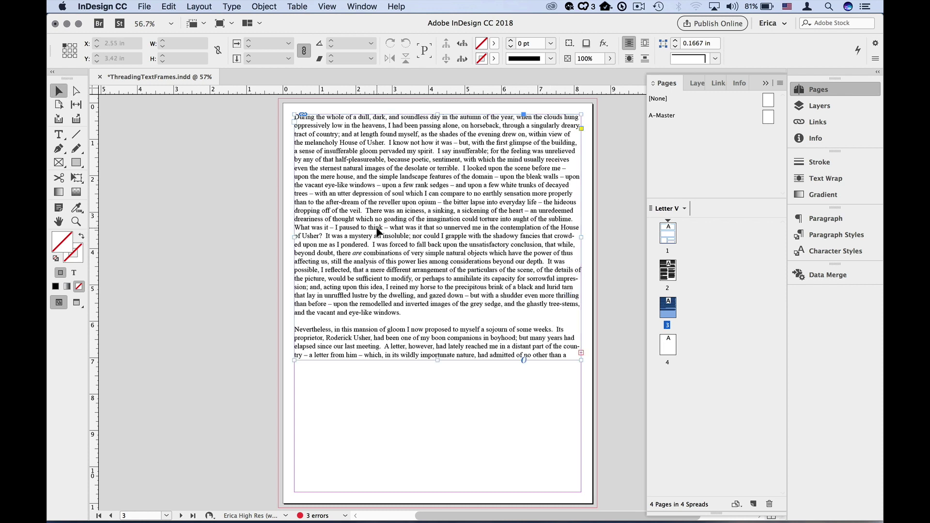
{"action": "left_click", "coordinate": [581, 354]}
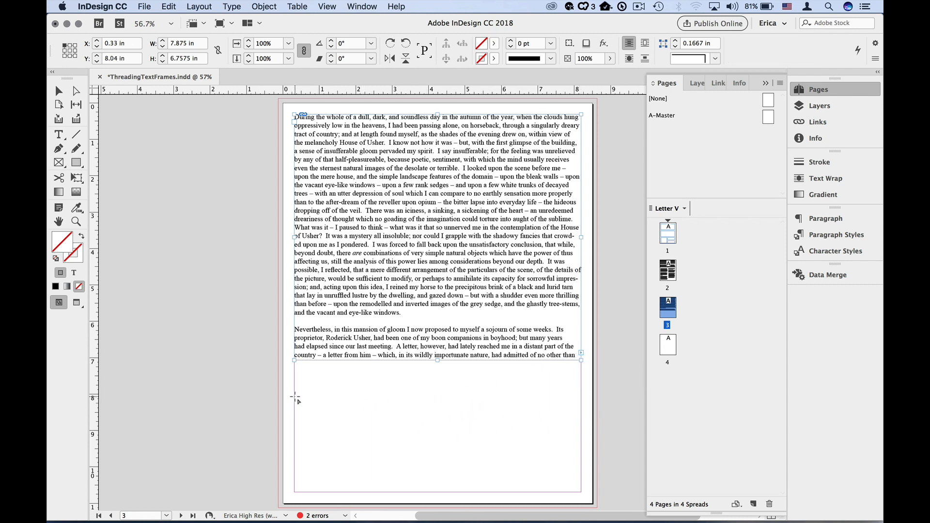
{"action": "left_click", "coordinate": [296, 402], "text": "shift"}
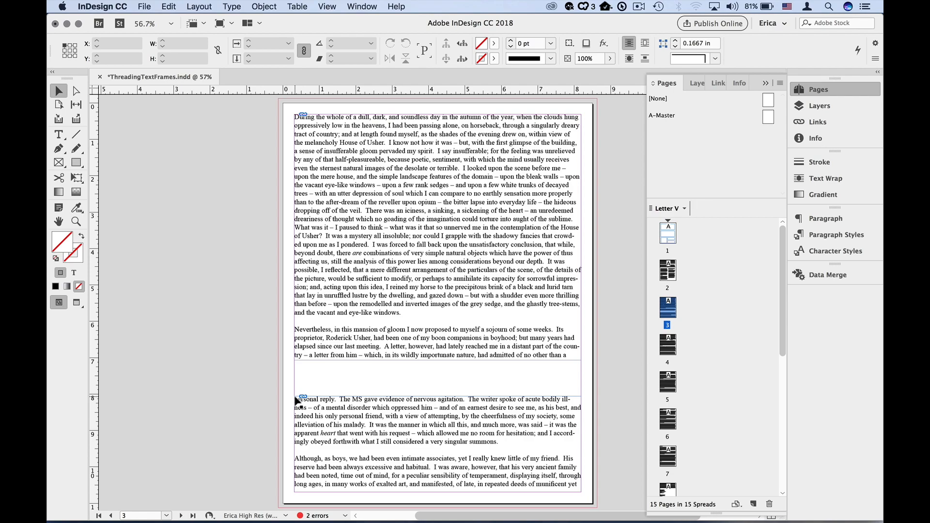
{"action": "scroll", "coordinate": [343, 418], "scroll_direction": "down", "scroll_amount": 10}
{"action": "scroll", "coordinate": [343, 418], "scroll_direction": "down", "scroll_amount": 10}
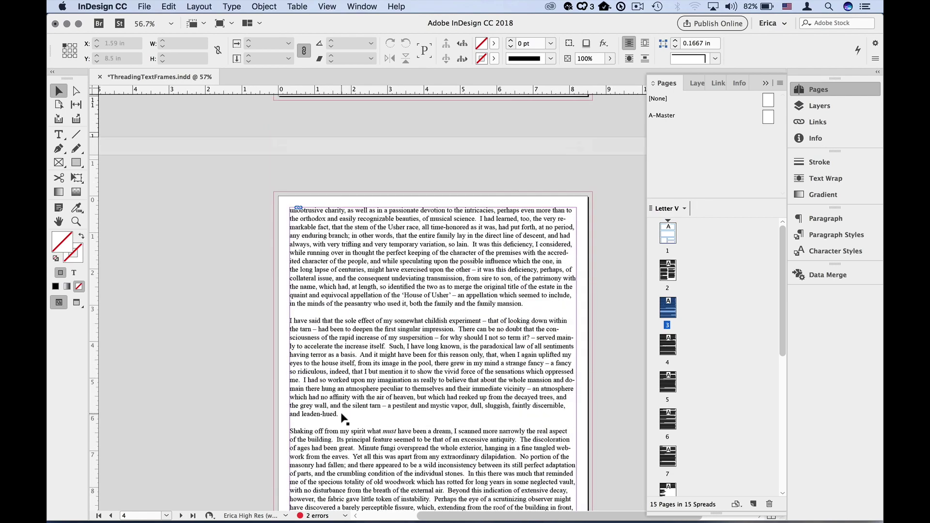
{"action": "scroll", "coordinate": [342, 418], "scroll_direction": "down", "scroll_amount": 5}
{"action": "scroll", "coordinate": [343, 418], "scroll_direction": "down", "scroll_amount": 5}
{"action": "scroll", "coordinate": [343, 418], "scroll_direction": "down", "scroll_amount": 5}
{"action": "scroll", "coordinate": [344, 417], "scroll_direction": "down", "scroll_amount": 5}
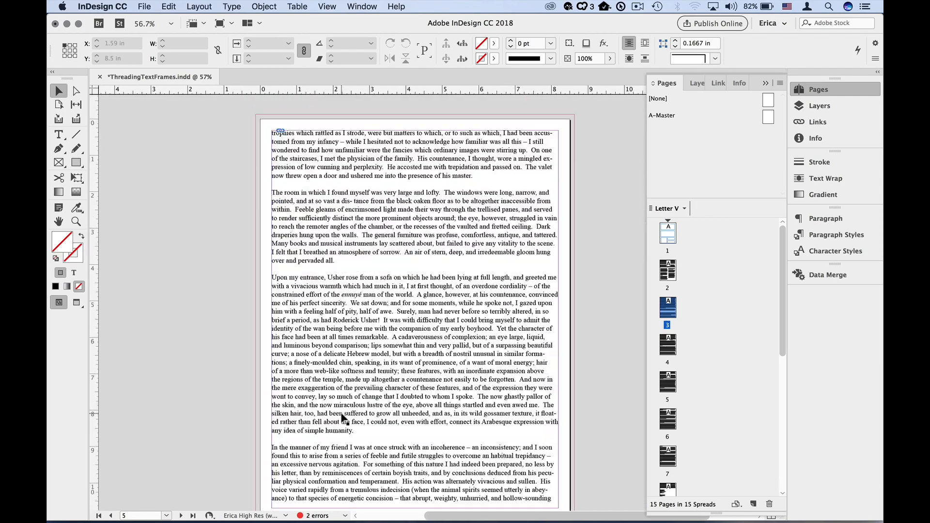
{"action": "scroll", "coordinate": [343, 418], "scroll_direction": "down", "scroll_amount": 5}
{"action": "scroll", "coordinate": [342, 417], "scroll_direction": "down", "scroll_amount": 5}
{"action": "scroll", "coordinate": [343, 418], "scroll_direction": "down", "scroll_amount": 5}
{"action": "scroll", "coordinate": [343, 417], "scroll_direction": "down", "scroll_amount": 5}
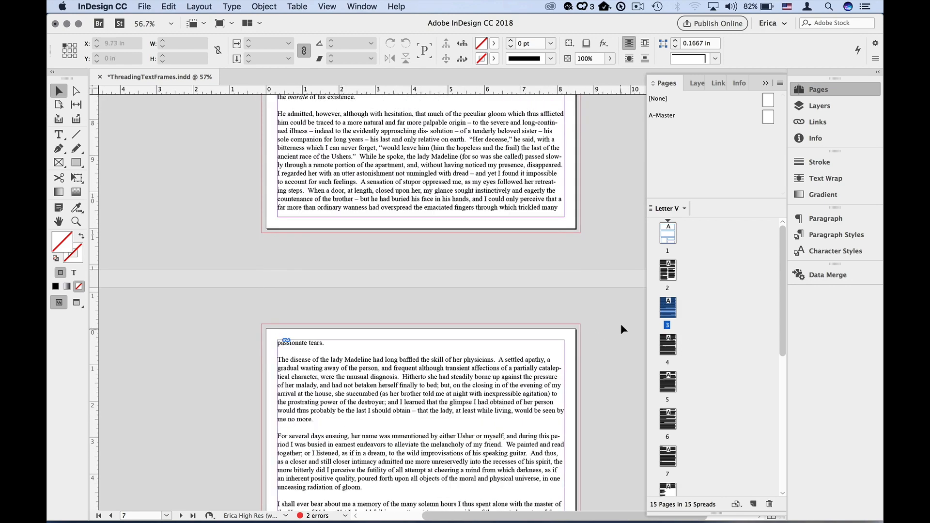
Shorten page 3's top frame and thread a new smaller frame into the mid-page gap
{"action": "double_click", "coordinate": [667, 310]}
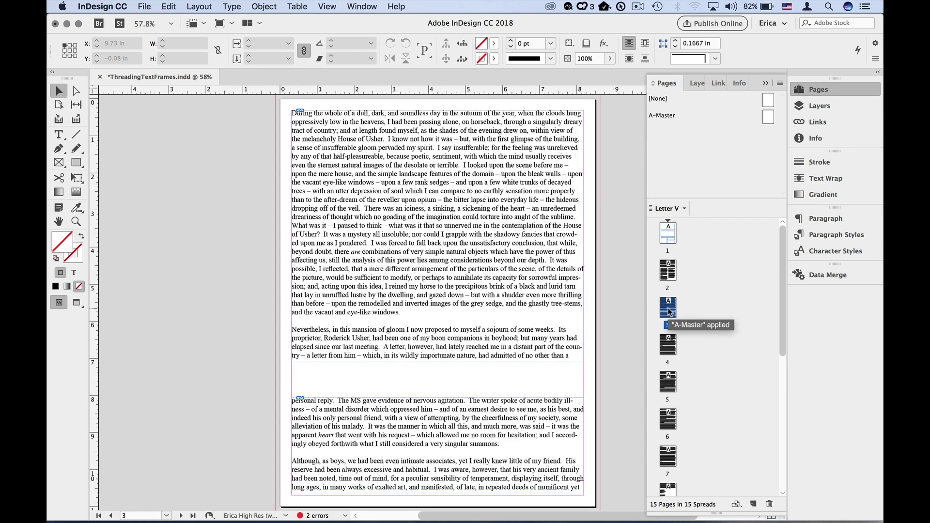
{"action": "left_click", "coordinate": [449, 353]}
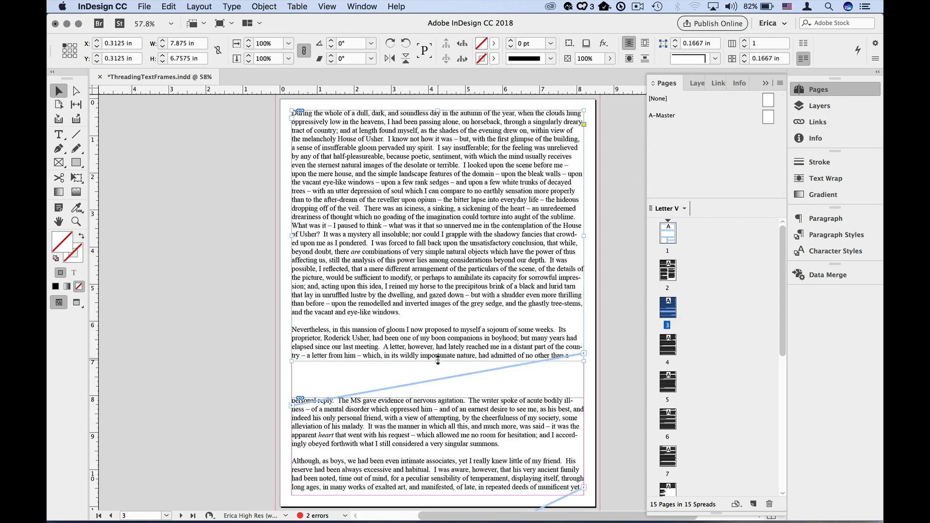
{"action": "left_click_drag", "start_coordinate": [437, 360], "coordinate": [451, 242]}
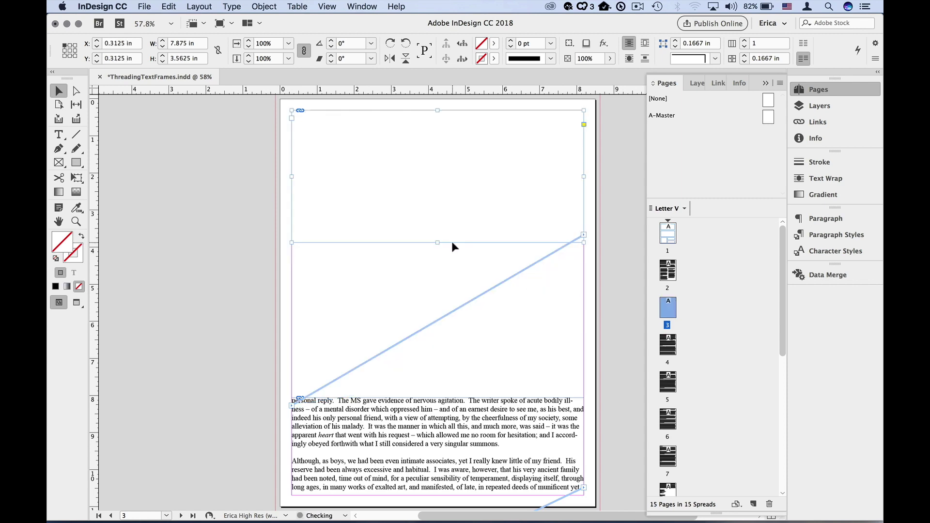
{"action": "left_click", "coordinate": [584, 233]}
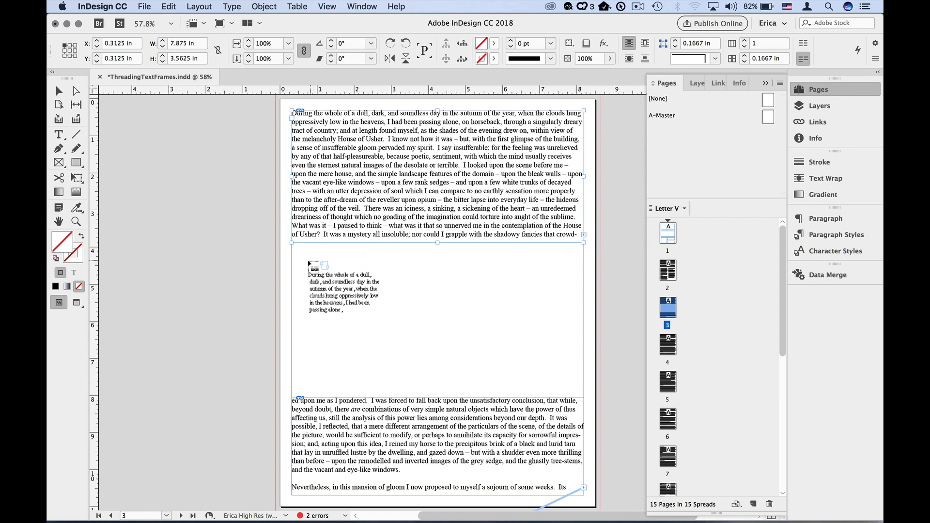
{"action": "left_click_drag", "start_coordinate": [310, 261], "coordinate": [463, 372]}
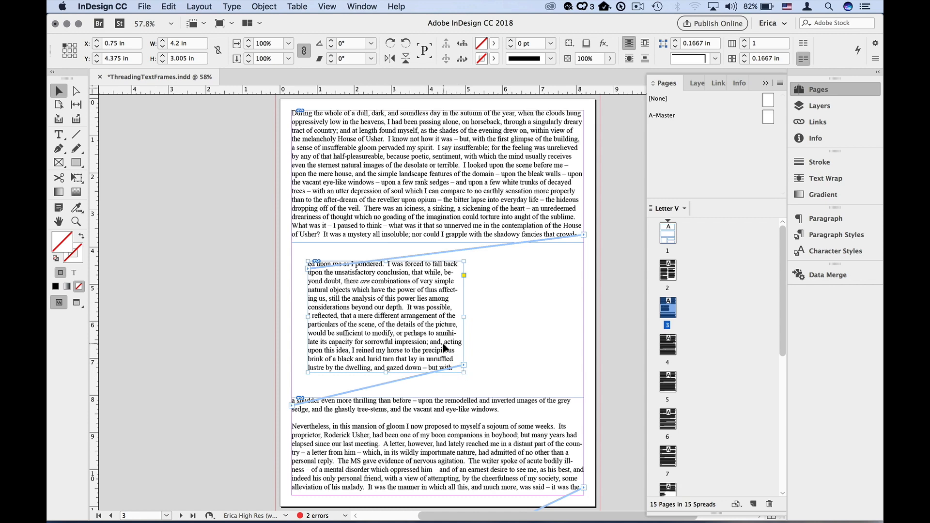
Delete the inserted middle frame, check the top frame's threads, then show page 1's empty frames
{"action": "key", "text": "Delete"}
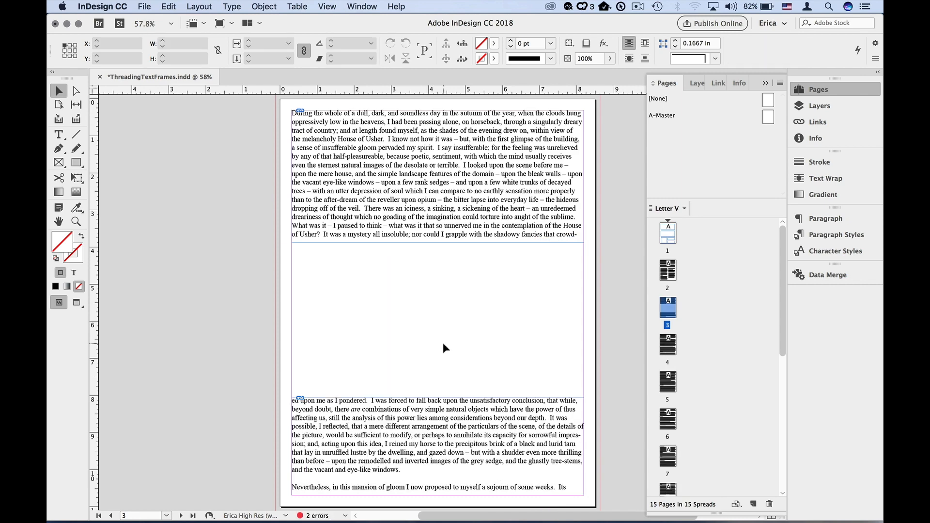
{"action": "left_click", "coordinate": [501, 227]}
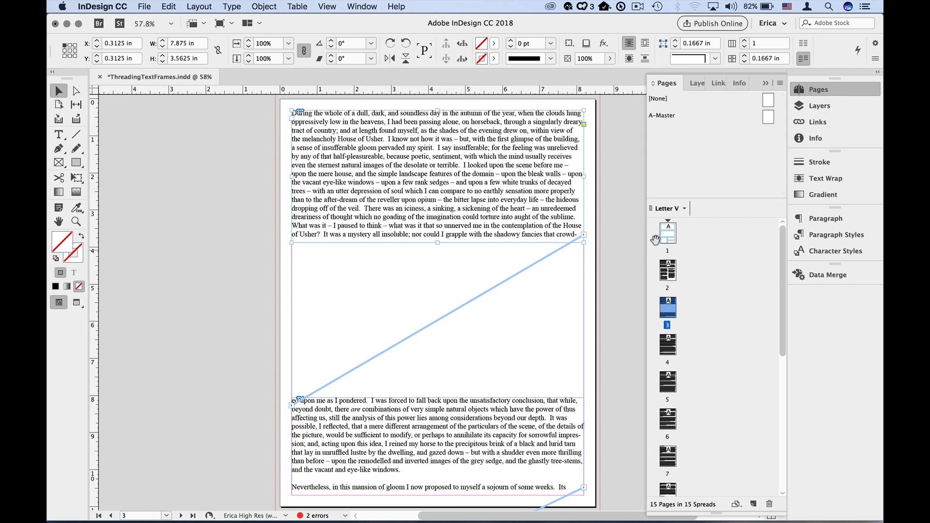
{"action": "double_click", "coordinate": [669, 234]}
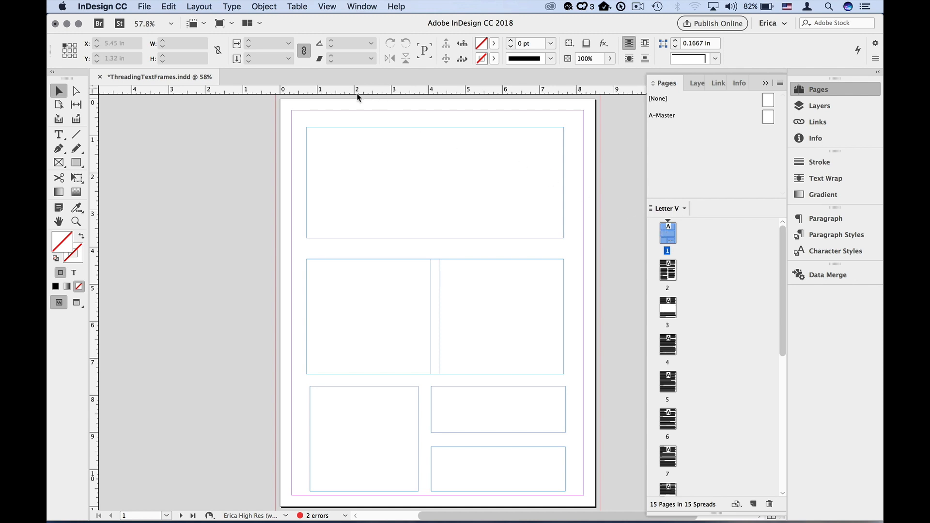
{"action": "left_click", "coordinate": [144, 6]}
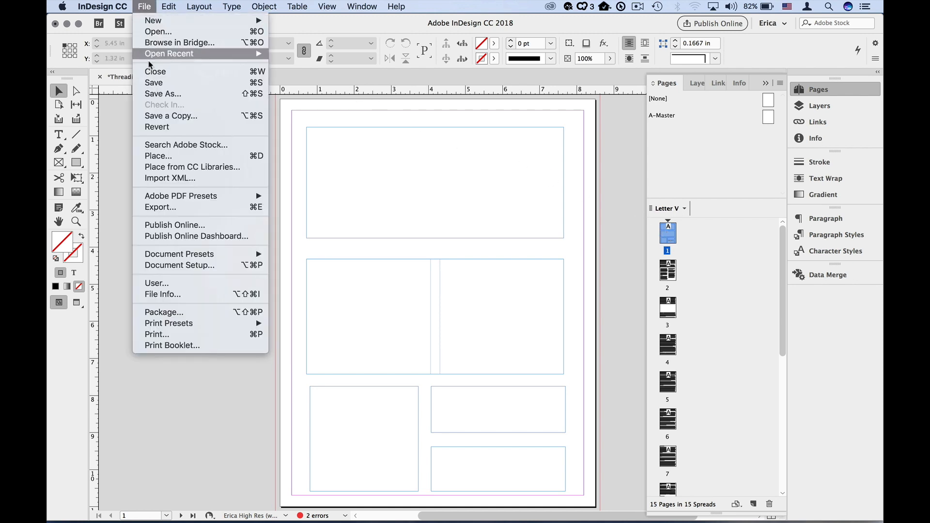
Use File > Place to load HouseOfUsher.rtf onto the text cursor
{"action": "left_click", "coordinate": [172, 157]}
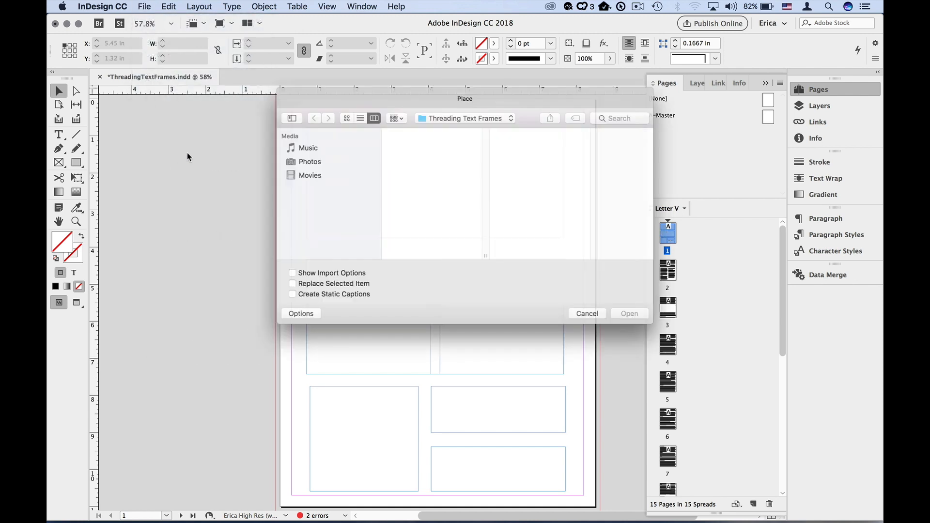
{"action": "left_click", "coordinate": [418, 138]}
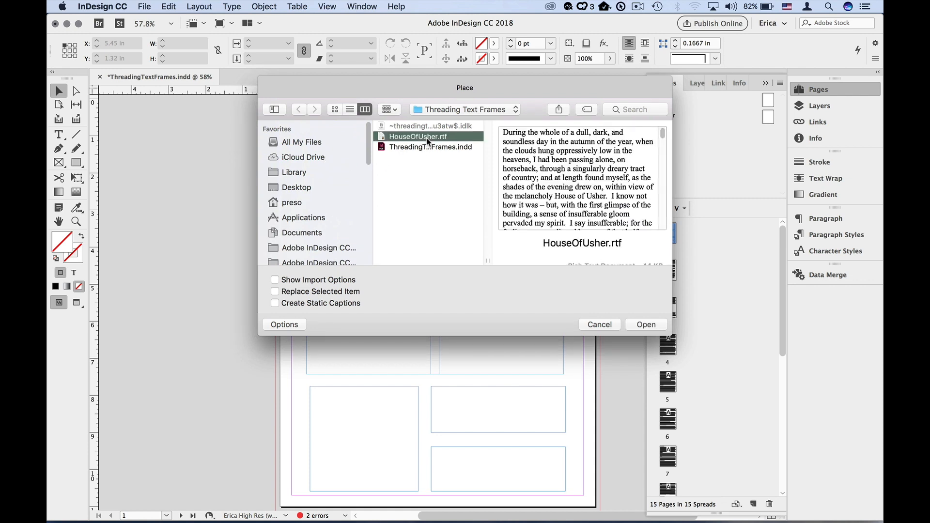
{"action": "left_click", "coordinate": [645, 324]}
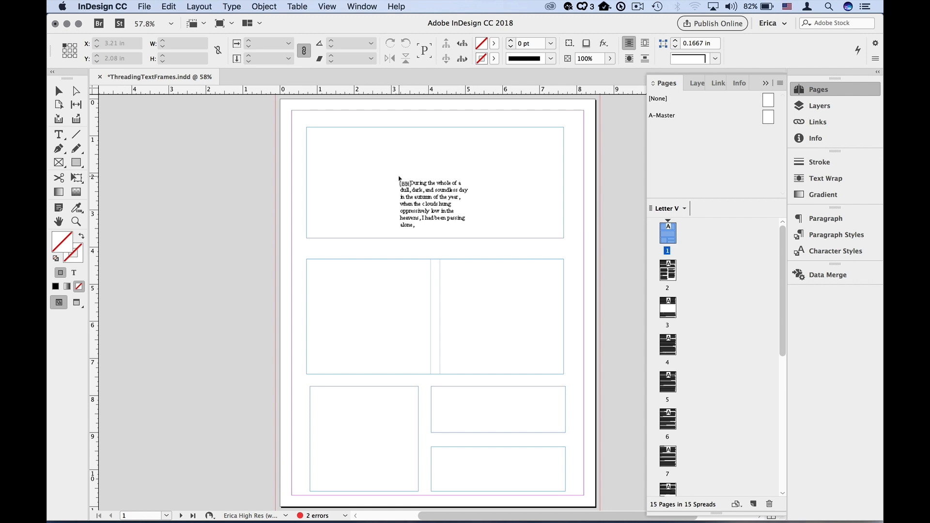
Drop the Usher story into page 1's first frame so it flows through all six linked frames
{"action": "left_click", "coordinate": [399, 178]}
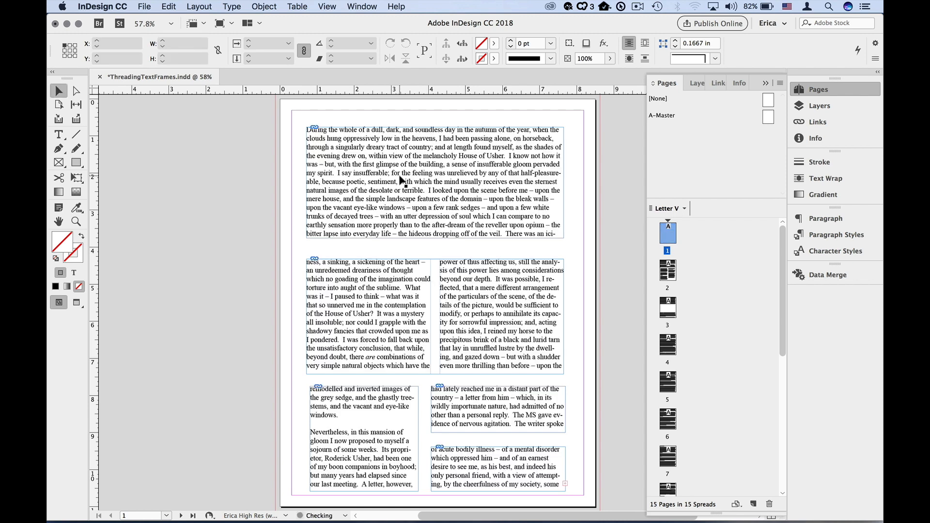